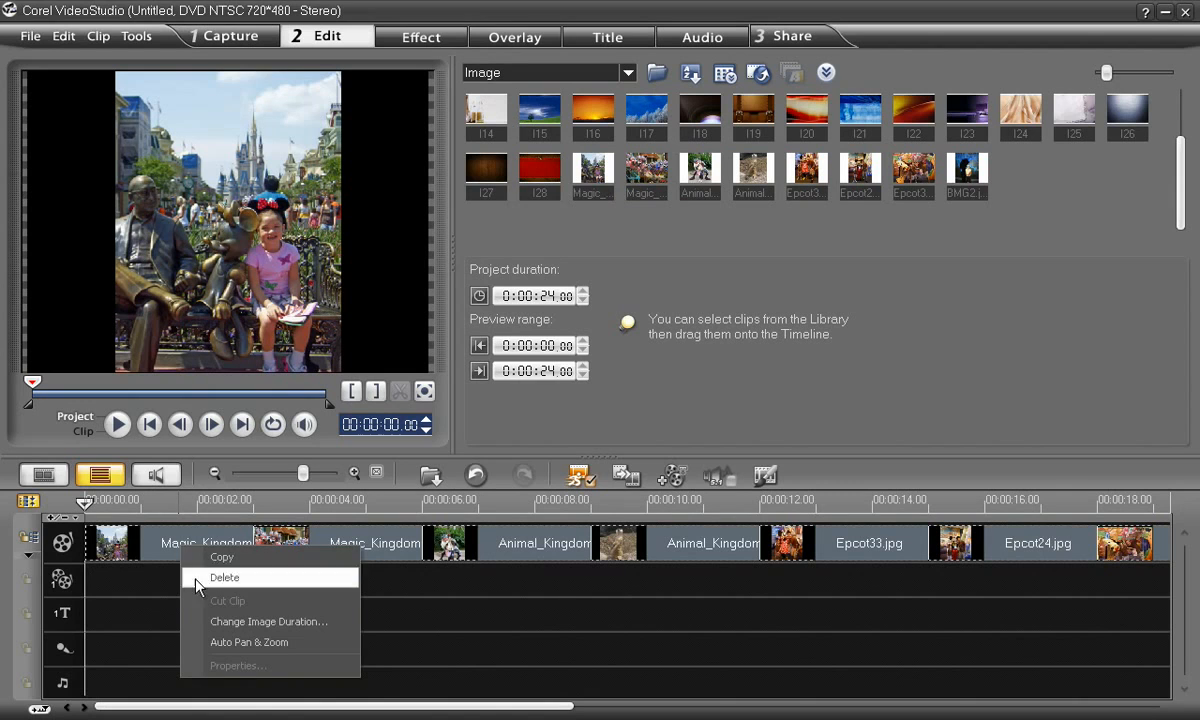
# Set the duration of all selected image clips on the video track to 5 seconds.
pyautogui.click(207, 622)
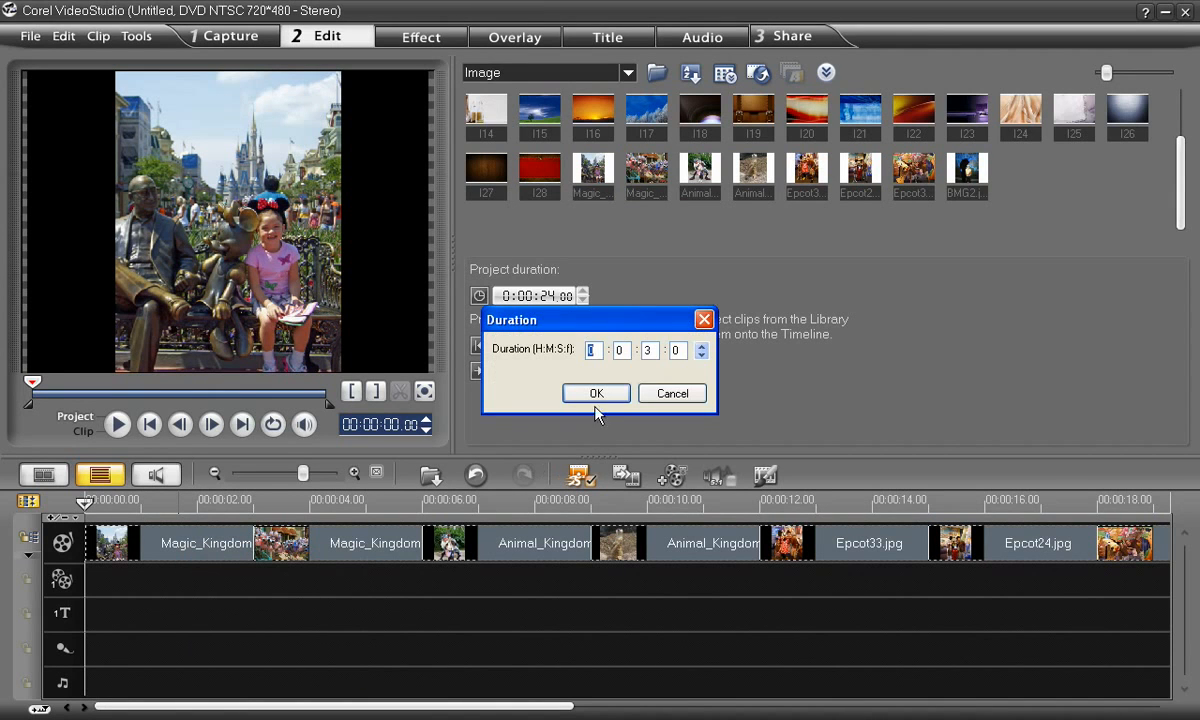
pyautogui.click(700, 352)
pyautogui.click(700, 352)
pyautogui.click(611, 395)
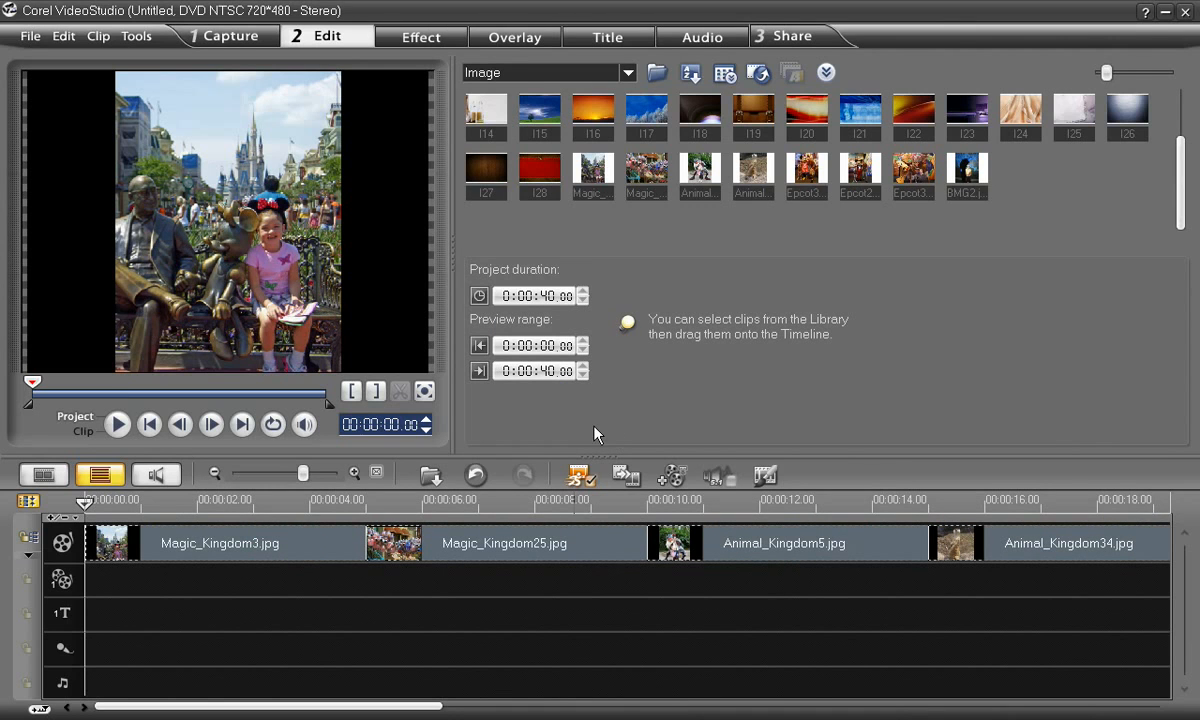
pyautogui.click(544, 583)
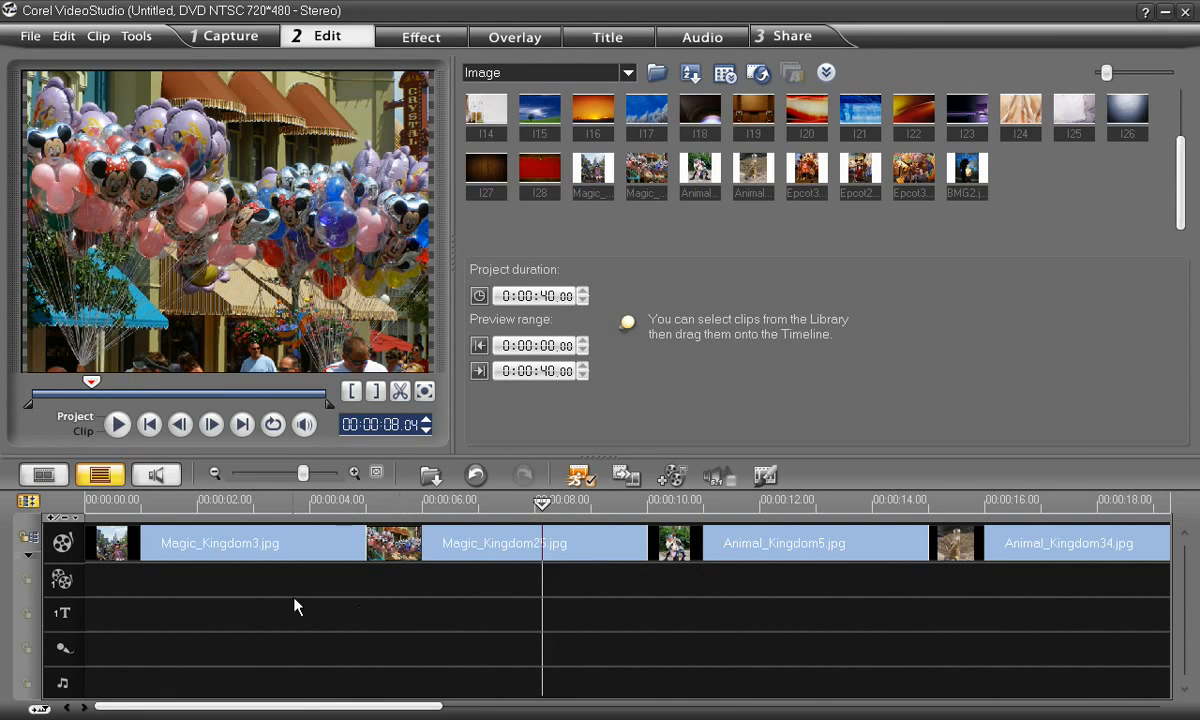
# Apply Auto Pan & Zoom to the Magic_Kingdom3.jpg clip and preview its motion.
pyautogui.click(275, 543)
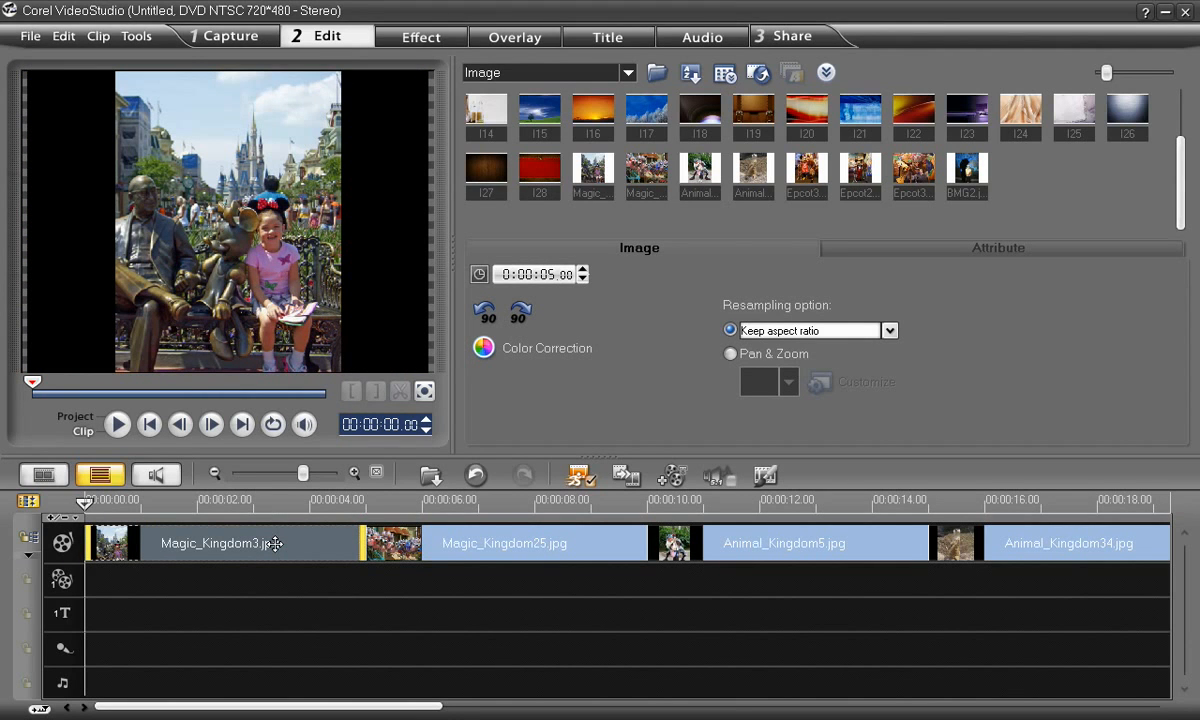
pyautogui.rightClick(275, 543)
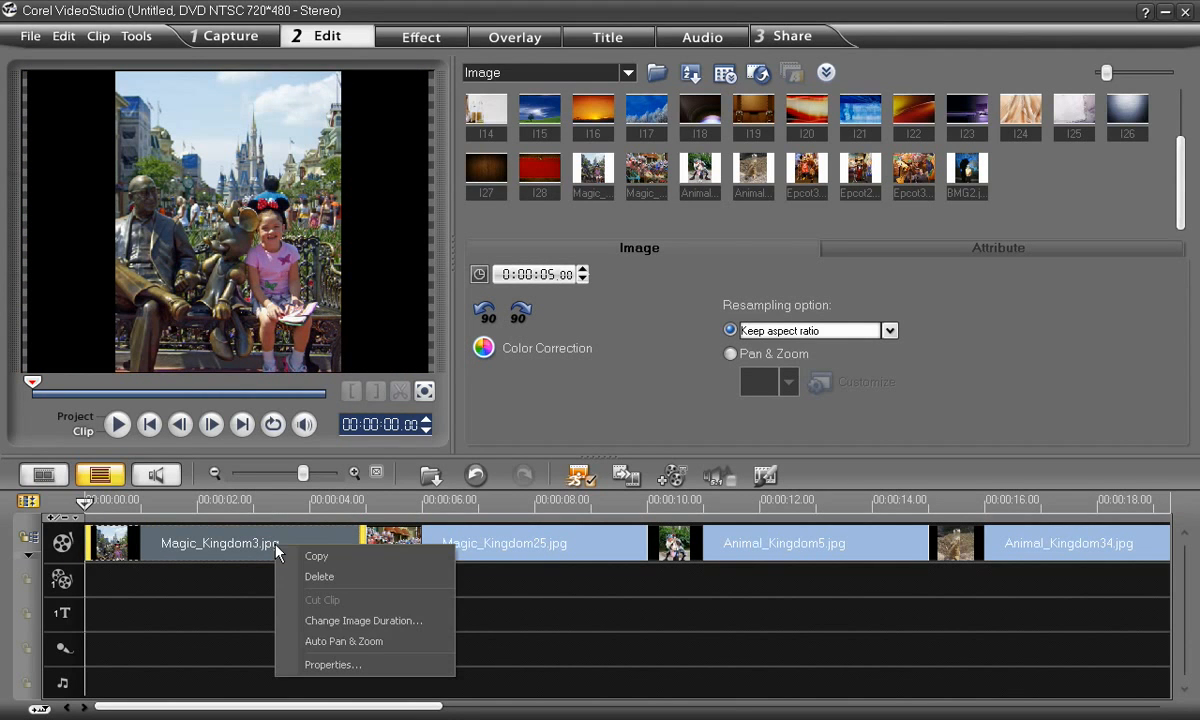
pyautogui.click(305, 641)
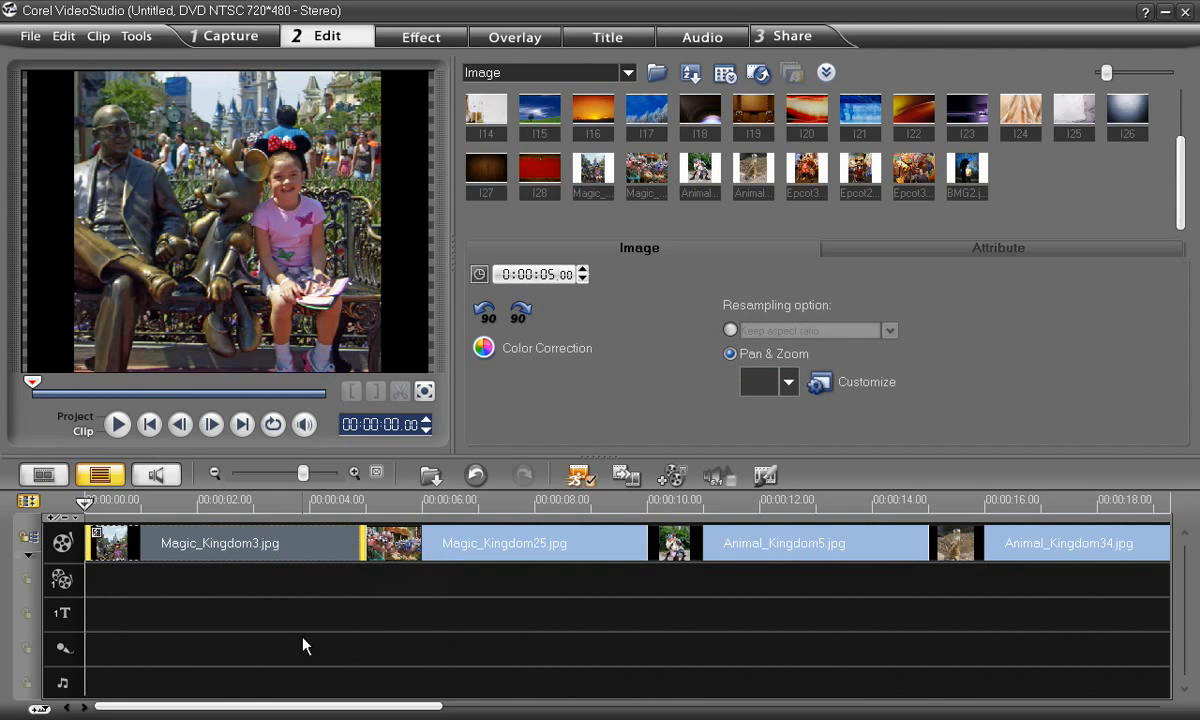
pyautogui.click(121, 427)
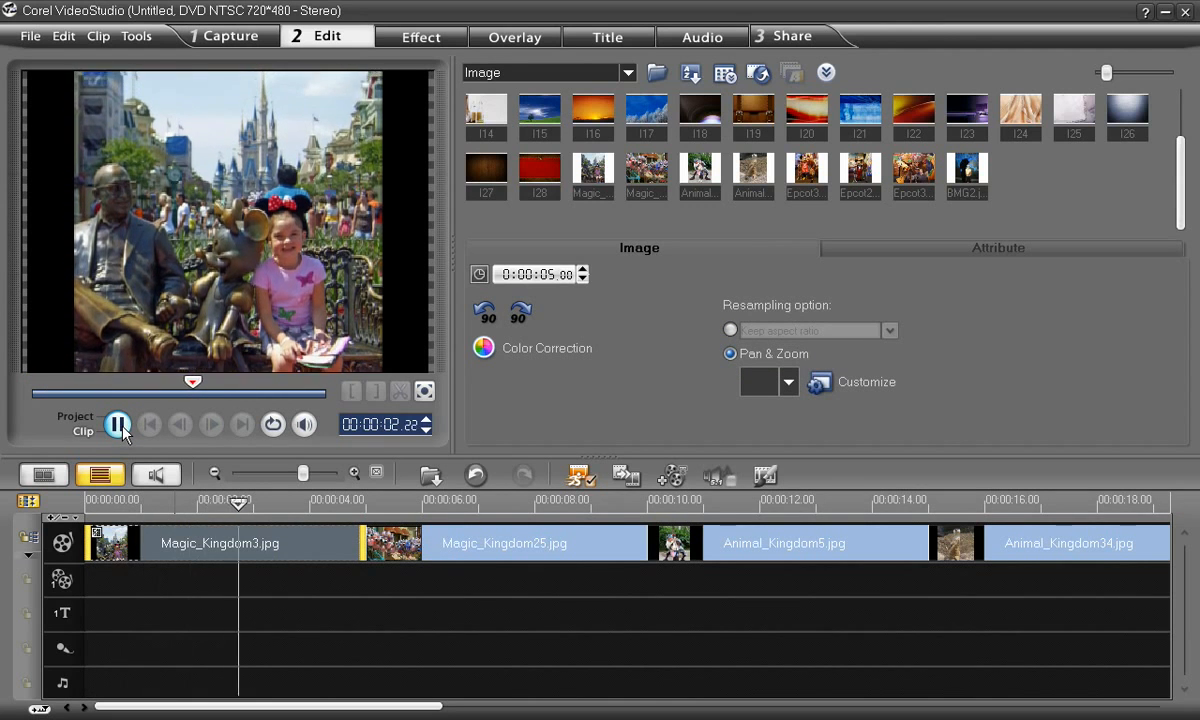
pyautogui.click(118, 425)
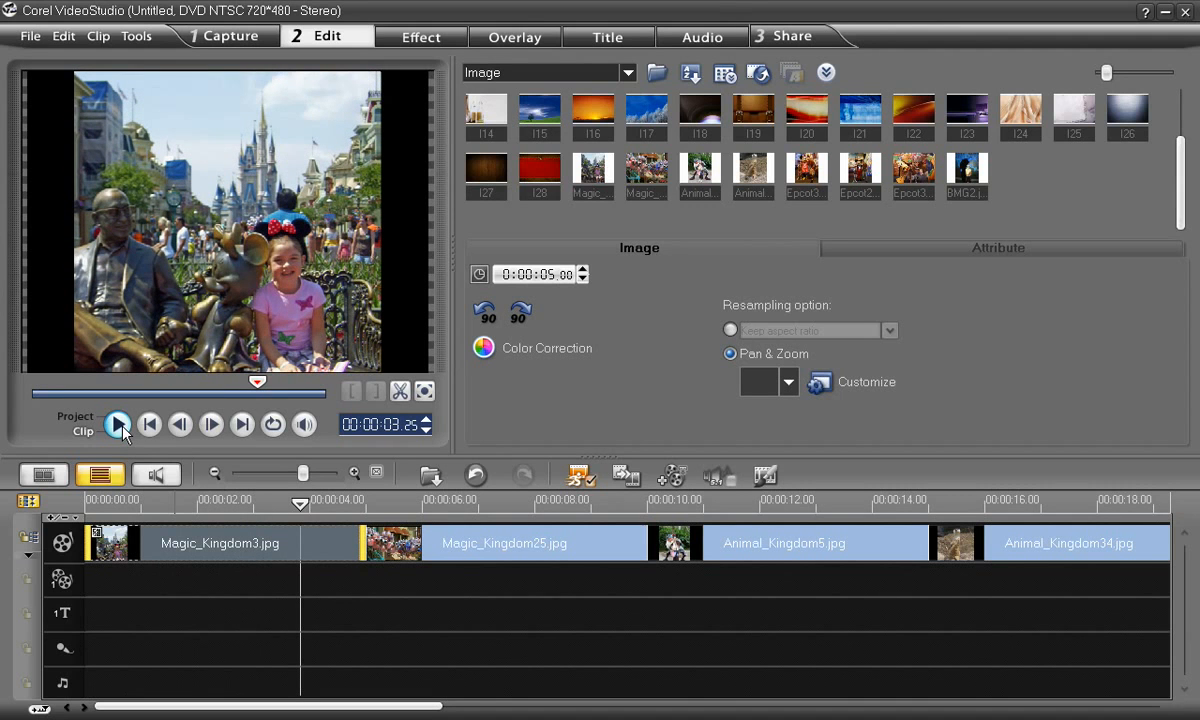
# Enable Pan & Zoom on Magic_Kingdom25.jpg with the third preset in the fifth row, and play the clip.
pyautogui.click(488, 548)
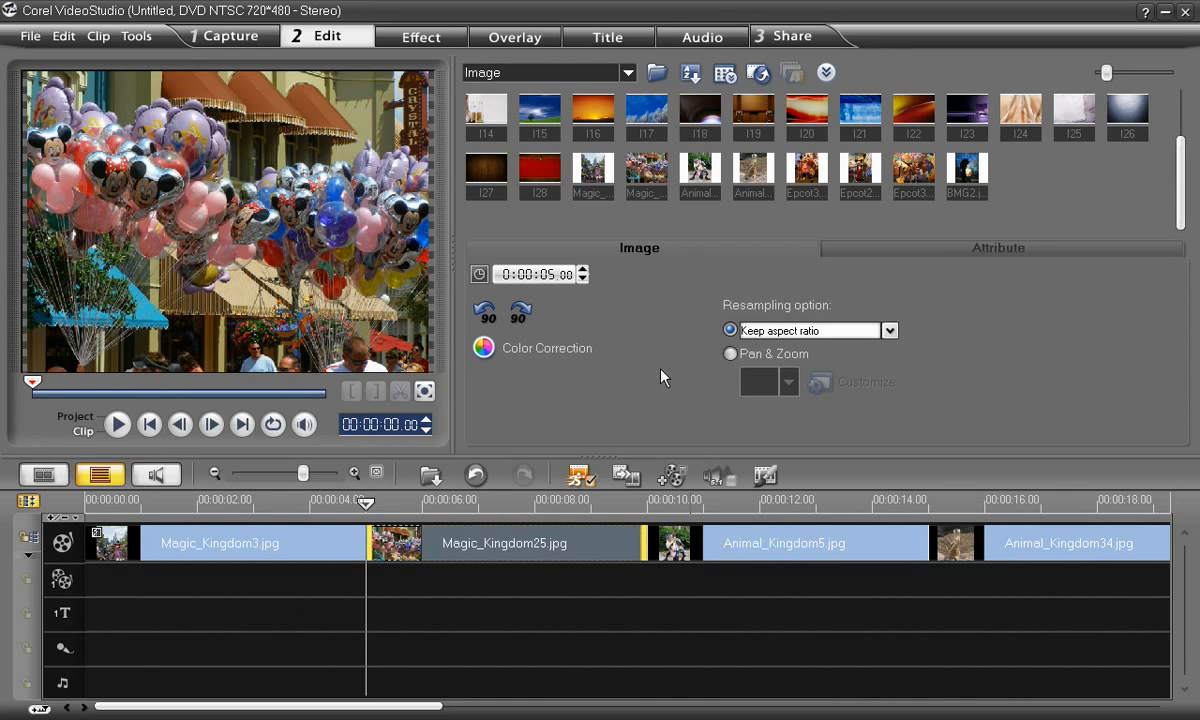
pyautogui.click(730, 354)
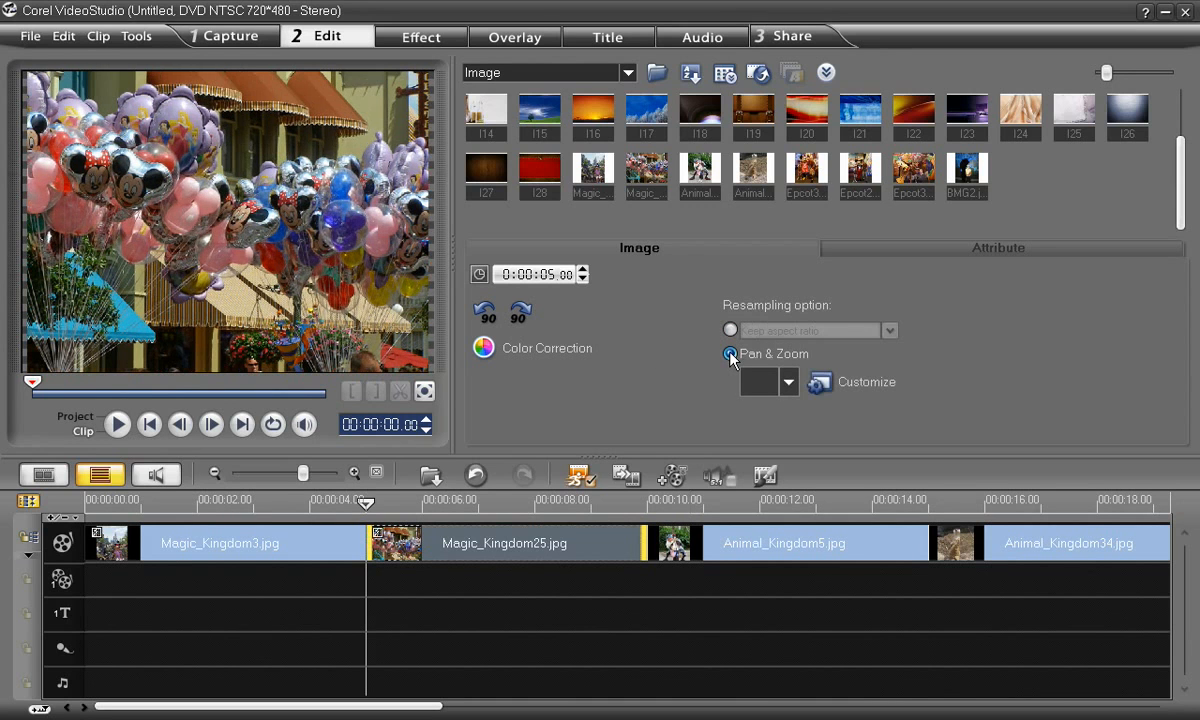
pyautogui.click(795, 388)
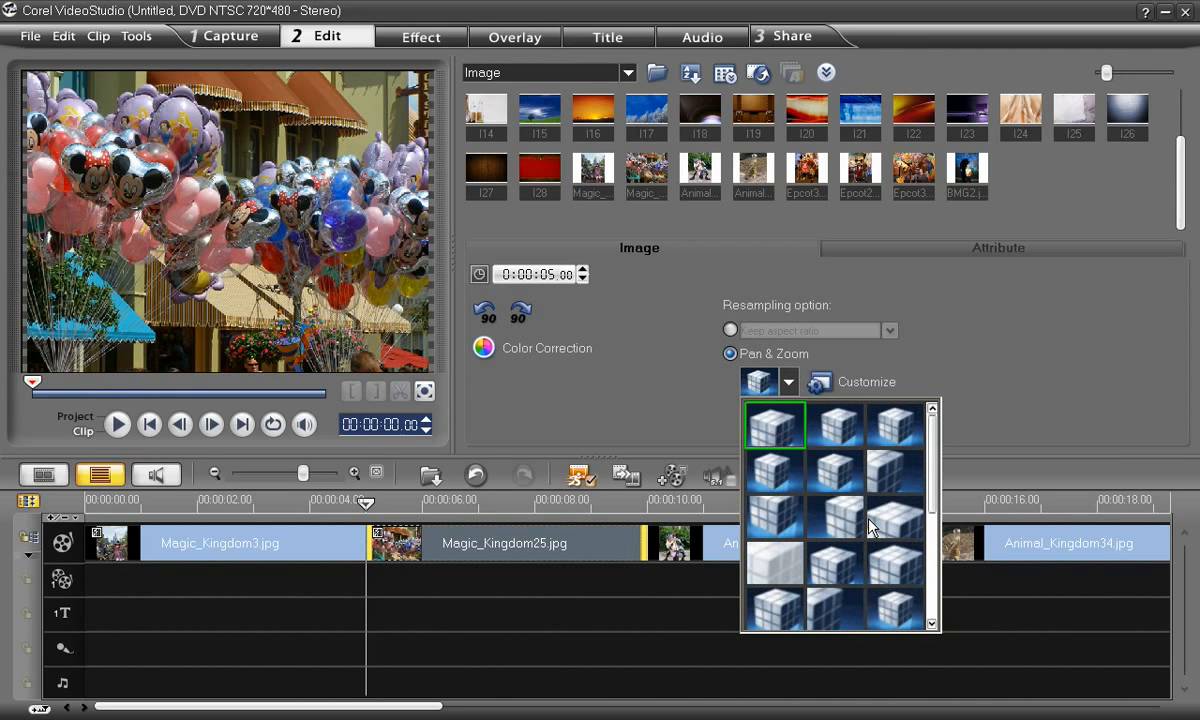
pyautogui.click(903, 612)
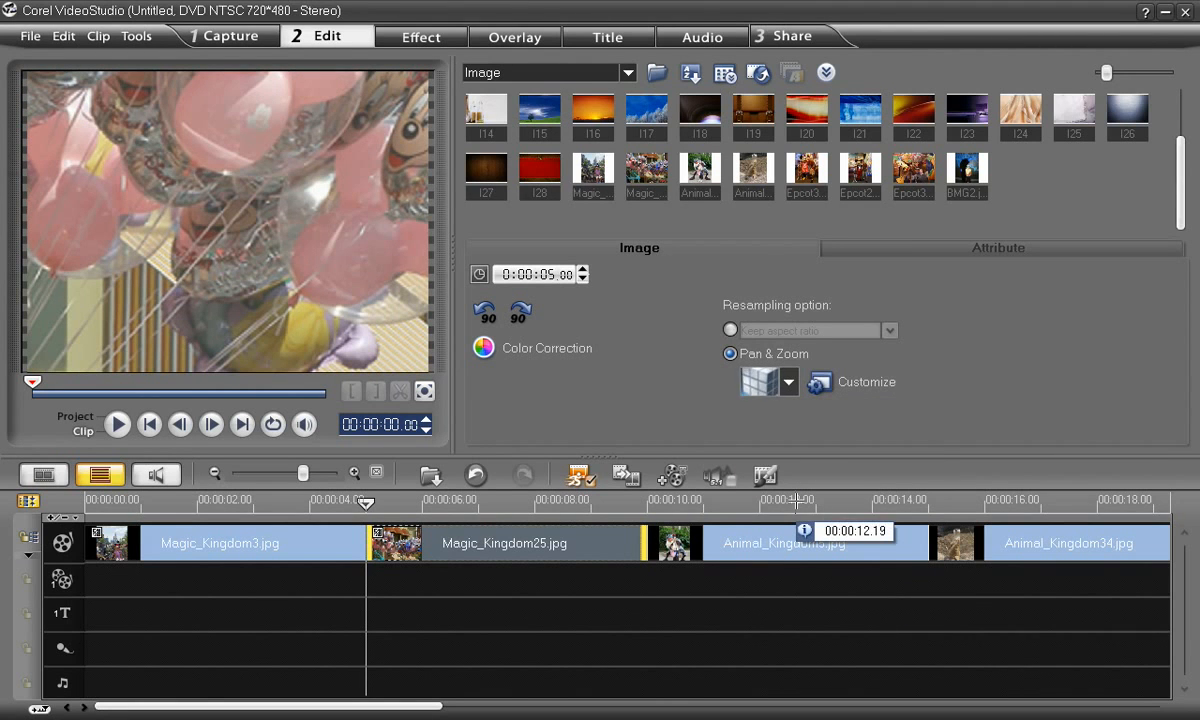
pyautogui.click(86, 418)
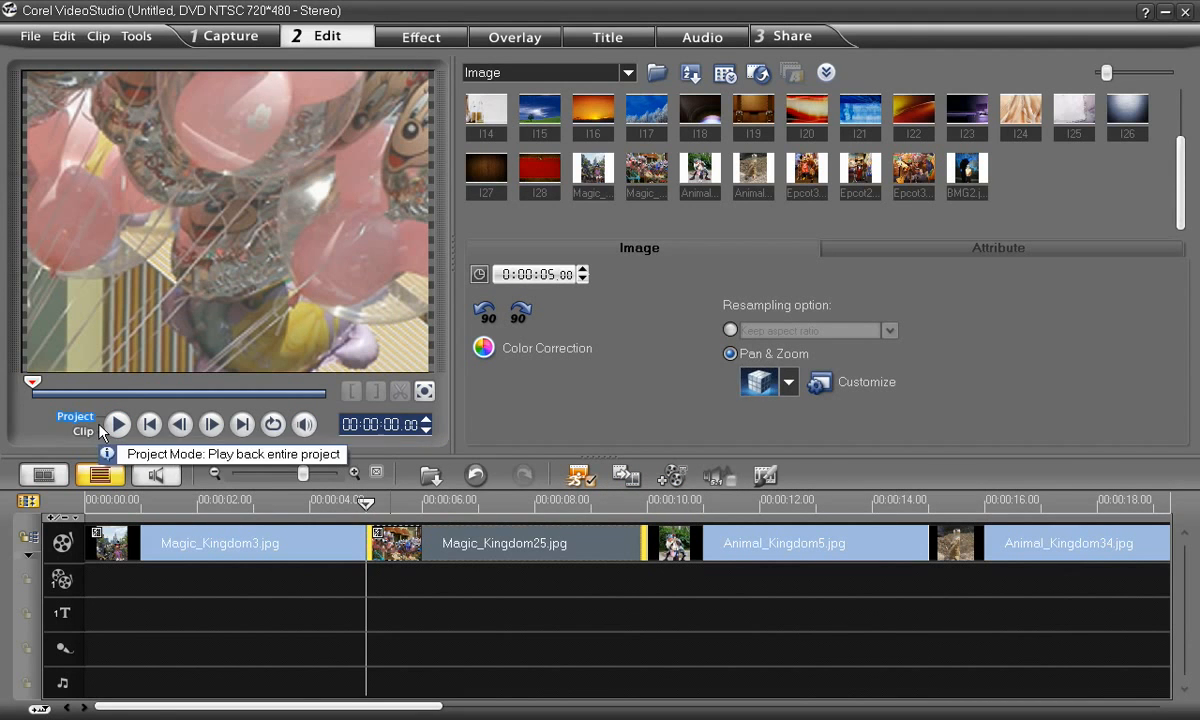
pyautogui.click(116, 425)
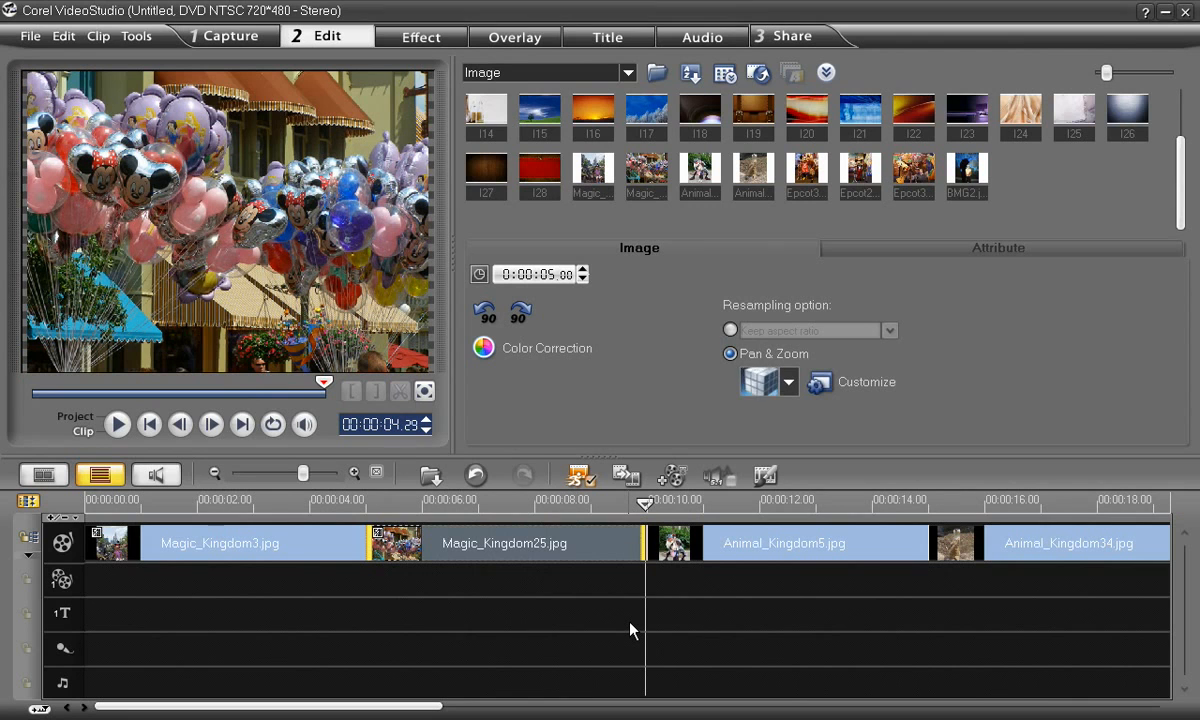
# Enable Pan & Zoom on Animal_Kingdom5.jpg with the first preset in the fifth row, and play the clip.
pyautogui.click(718, 543)
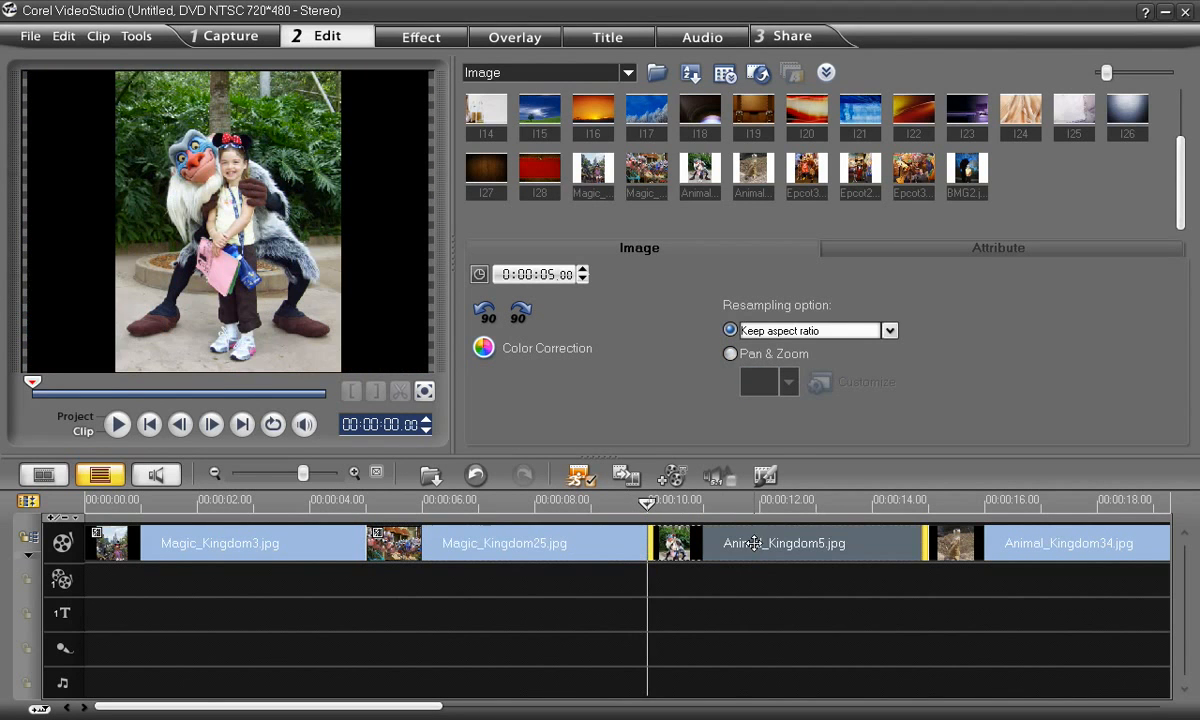
pyautogui.click(731, 354)
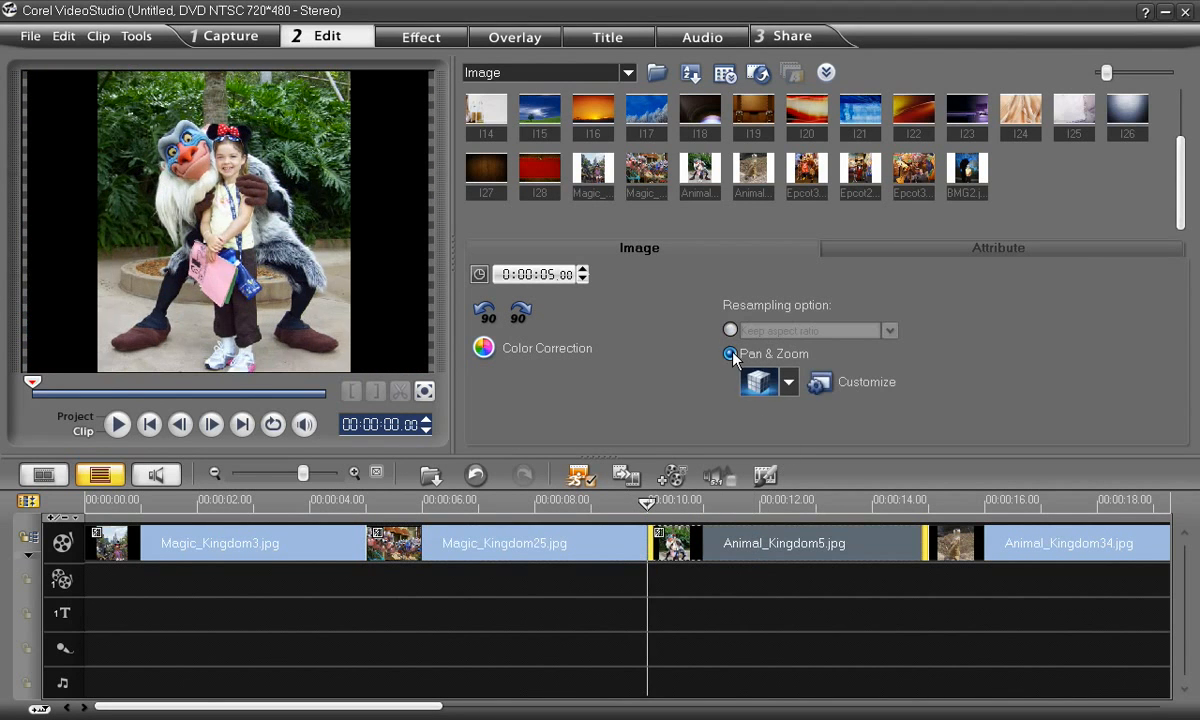
pyautogui.click(789, 383)
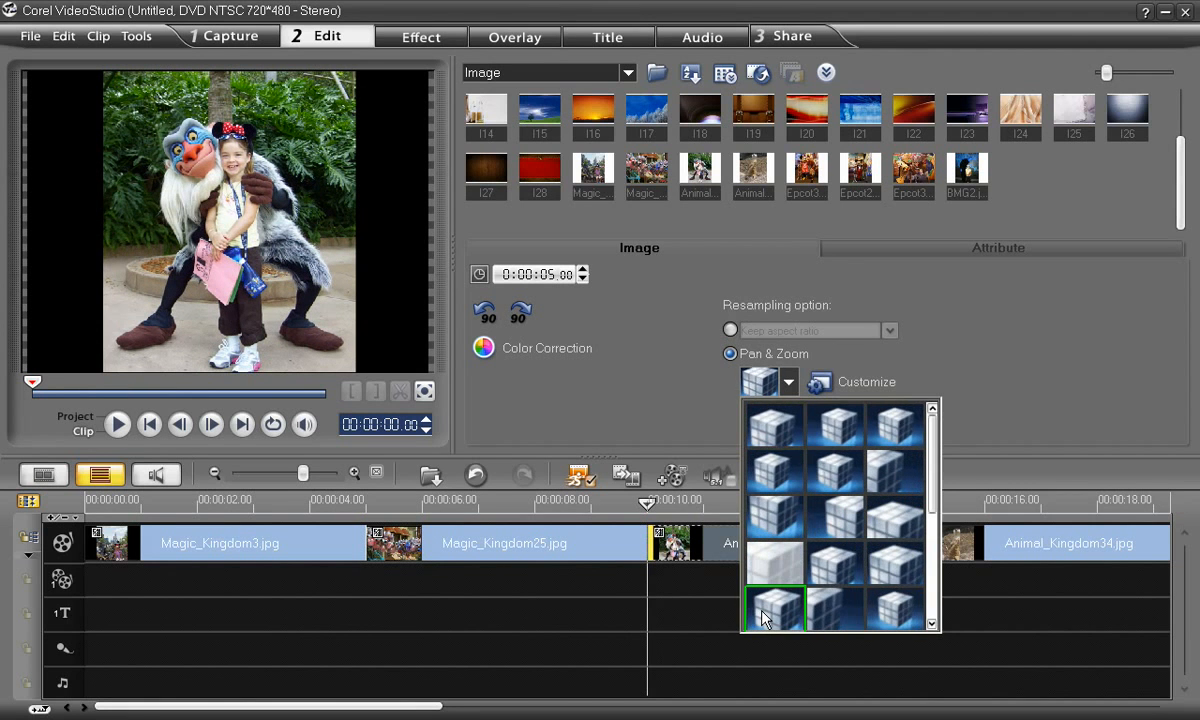
pyautogui.click(762, 618)
pyautogui.click(118, 425)
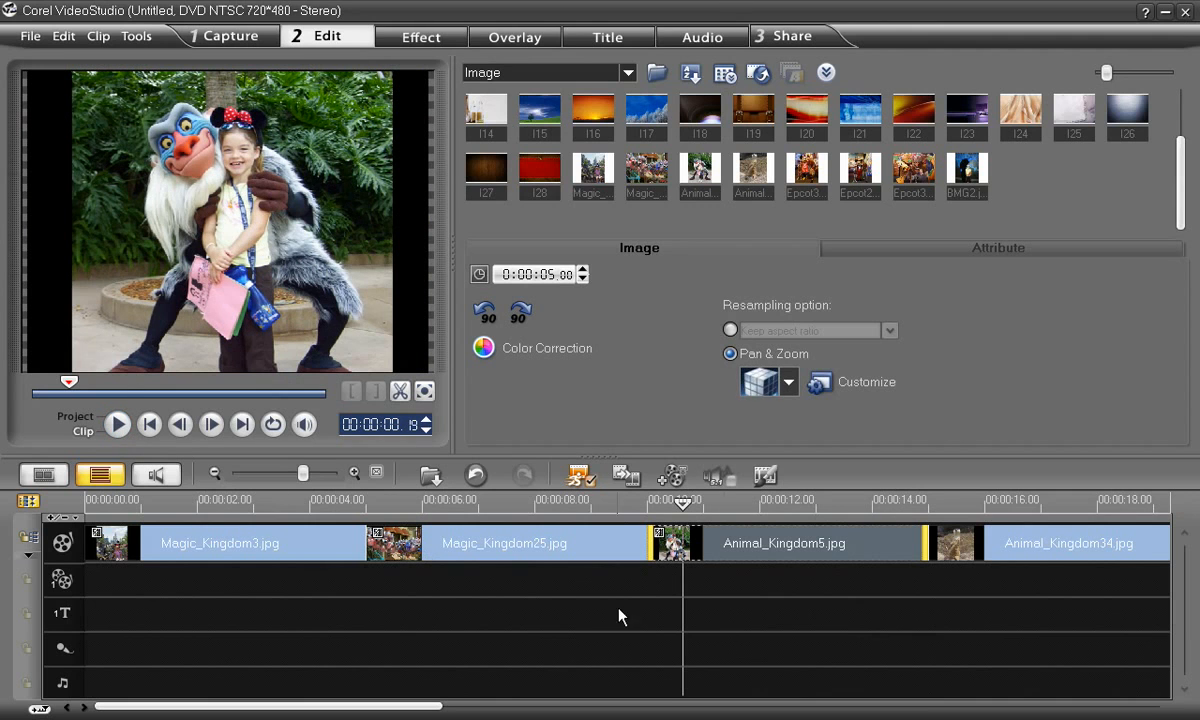
# Enable Pan & Zoom on the Animal_Kingdom34.jpg clip and choose the first preset.
pyautogui.click(989, 546)
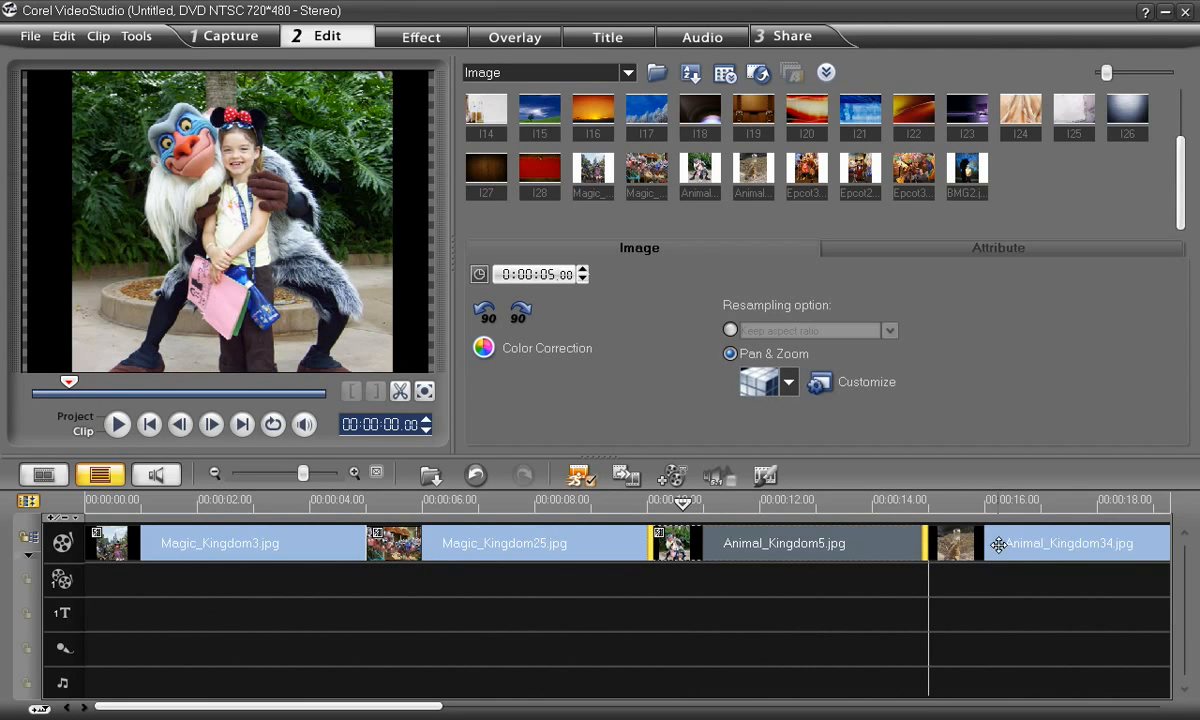
pyautogui.click(731, 355)
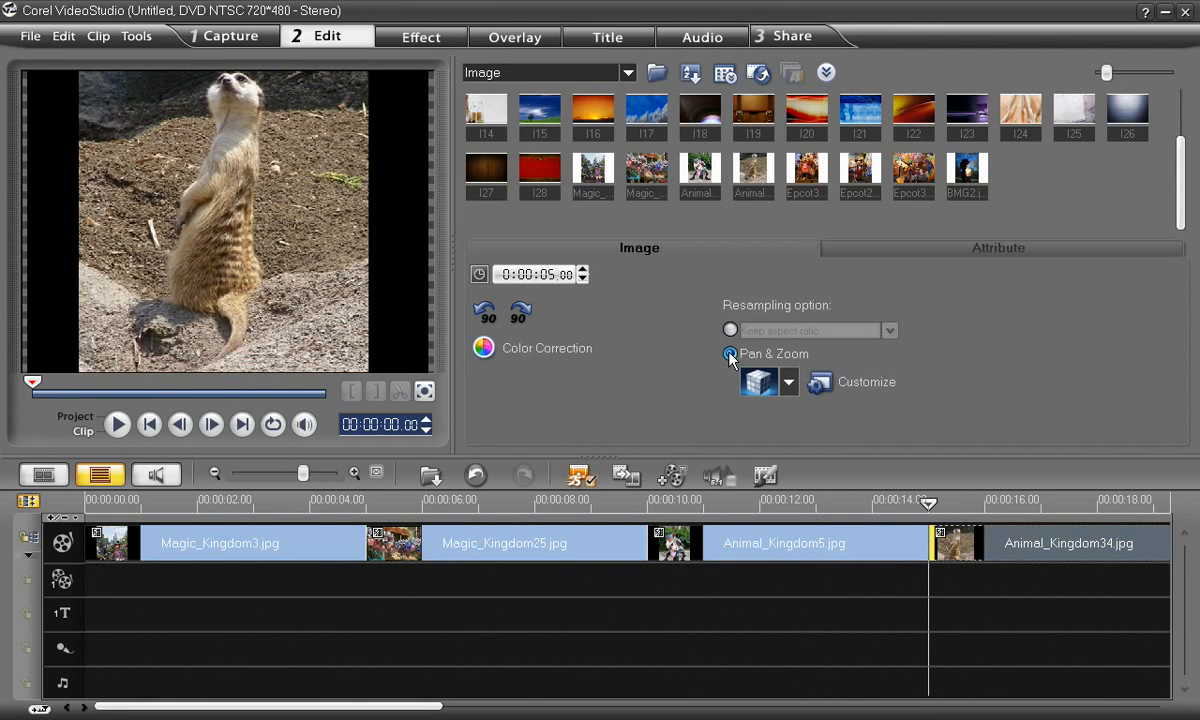
pyautogui.click(790, 382)
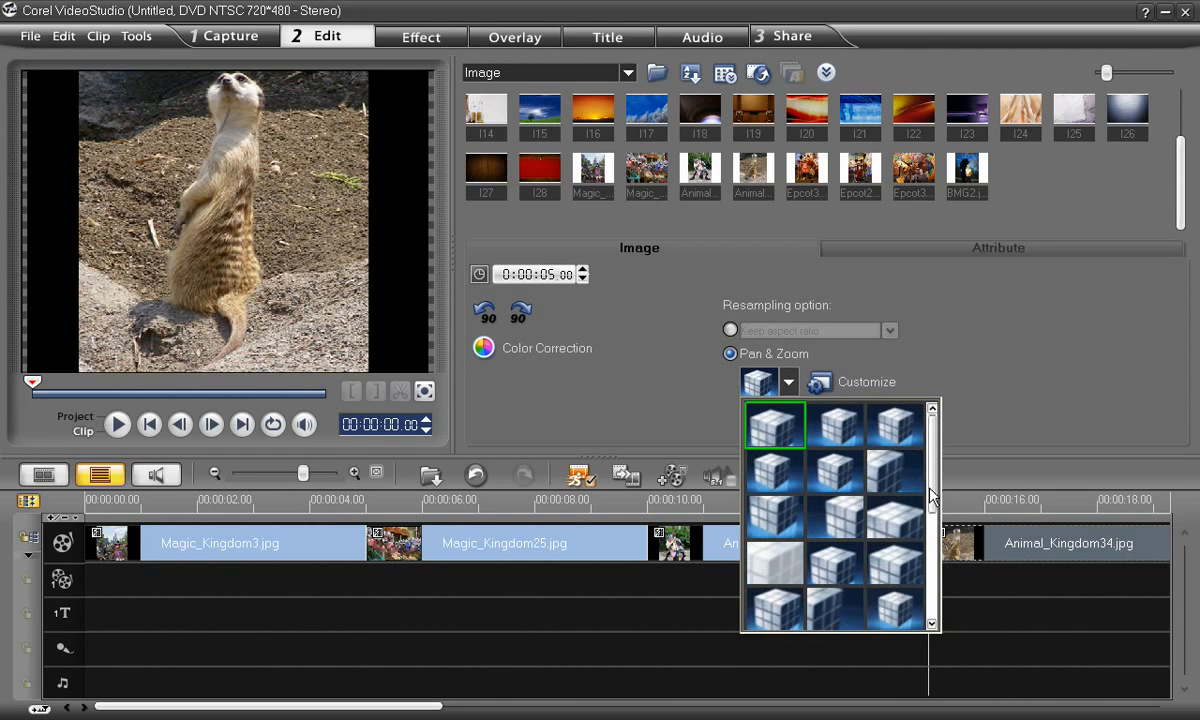
pyautogui.click(775, 432)
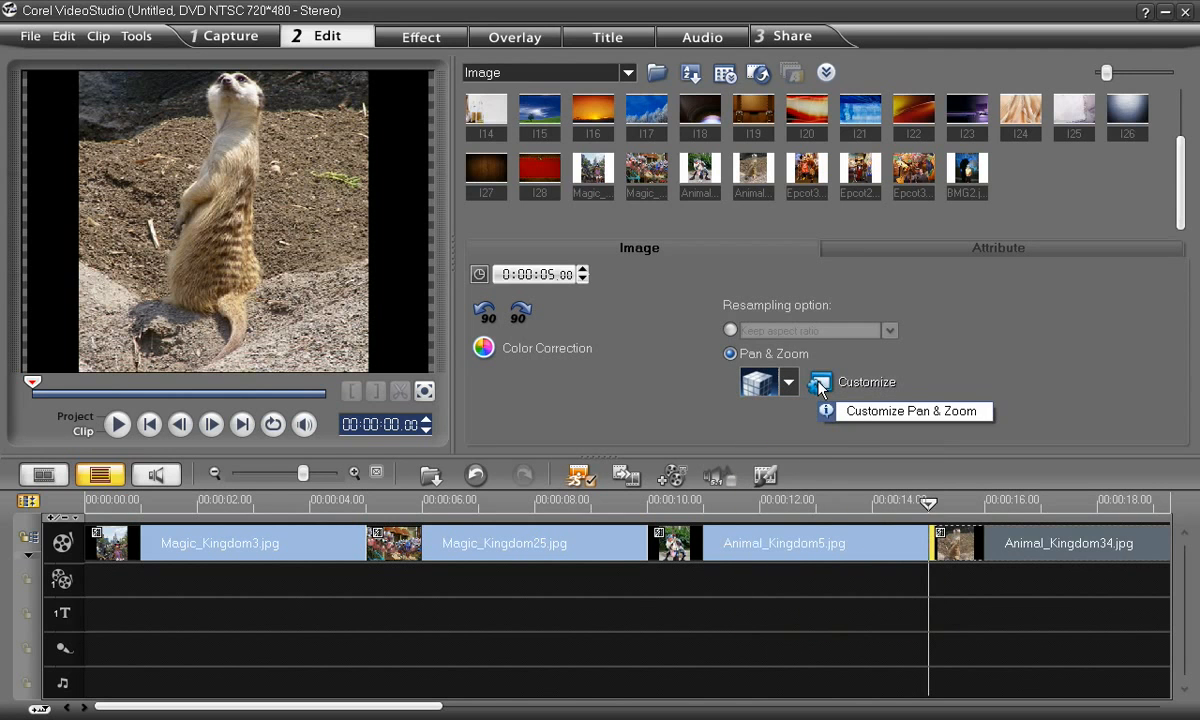
# Open the Pan & Zoom customization for the meerkat image and nudge the start keyframe's focus point slightly upward.
pyautogui.click(820, 384)
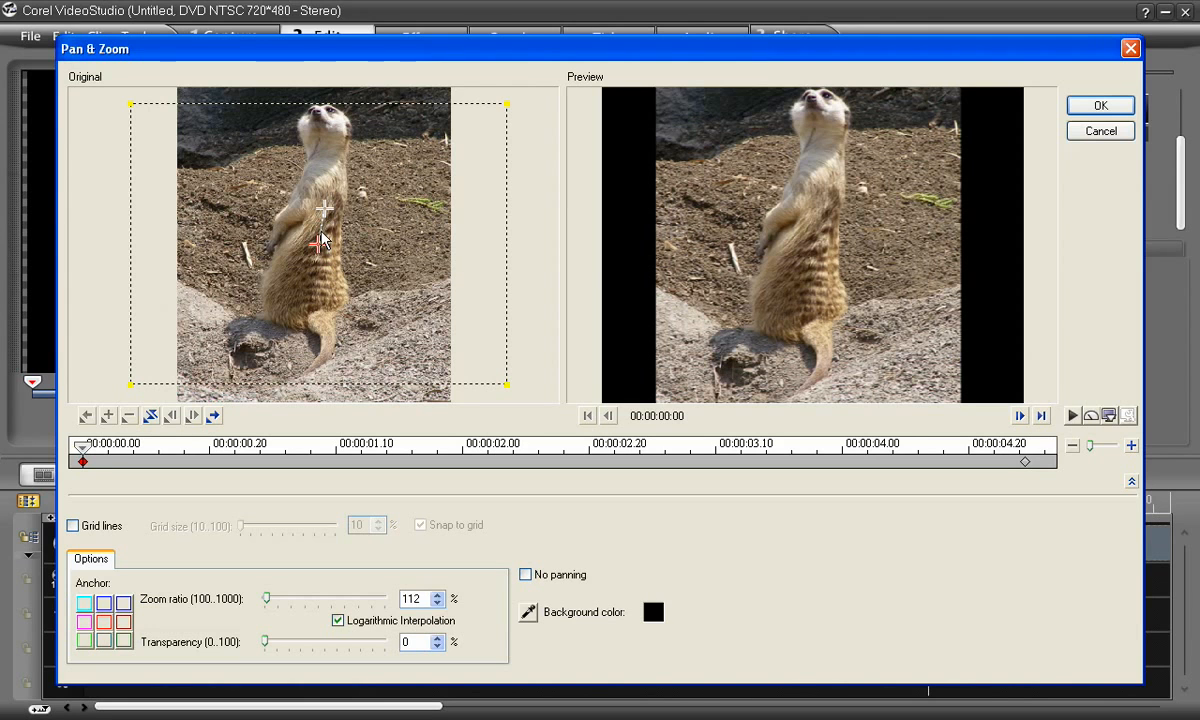
pyautogui.moveTo(322, 240); pyautogui.dragTo(313, 252)
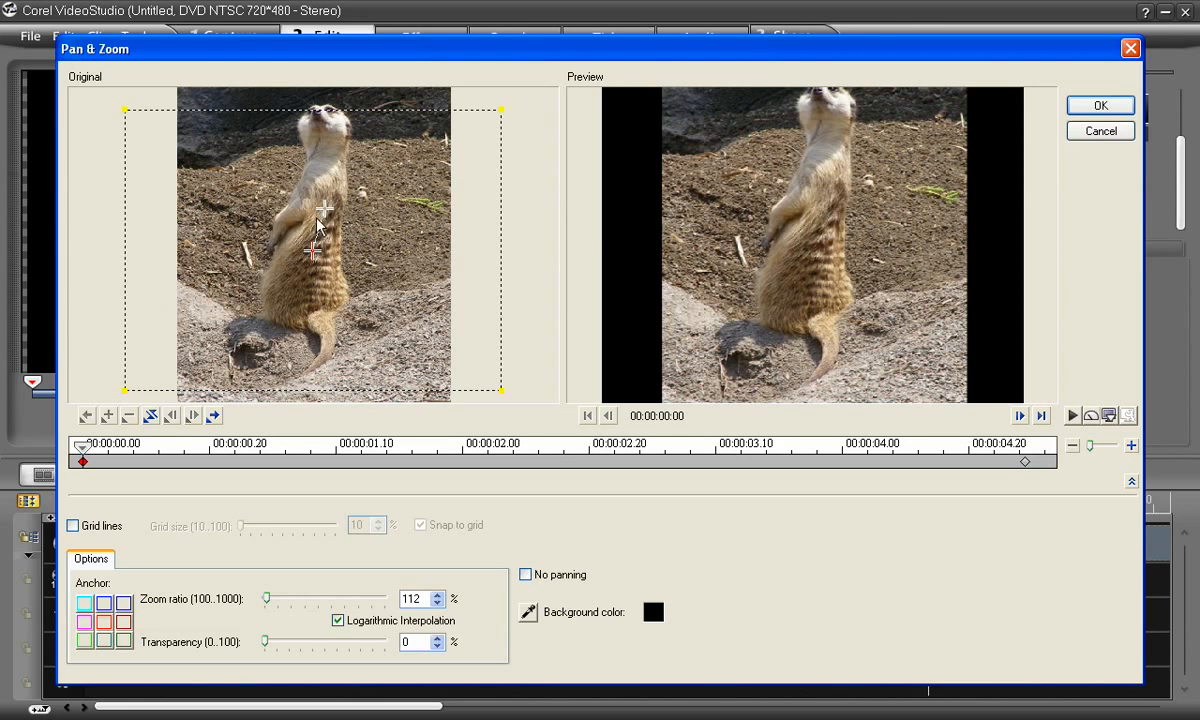
pyautogui.moveTo(308, 210); pyautogui.dragTo(315, 199)
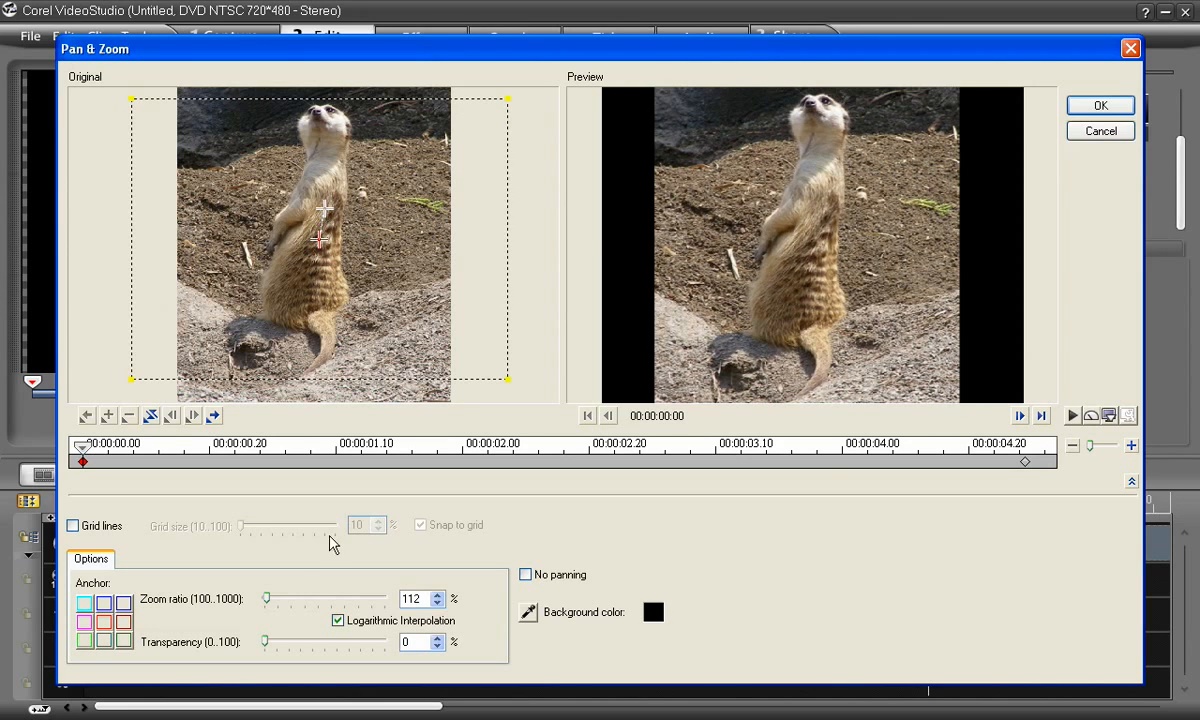
# Play the customized pan and zoom, and examine its start keyframe and the frame at 00:00:01:12.
pyautogui.click(1070, 415)
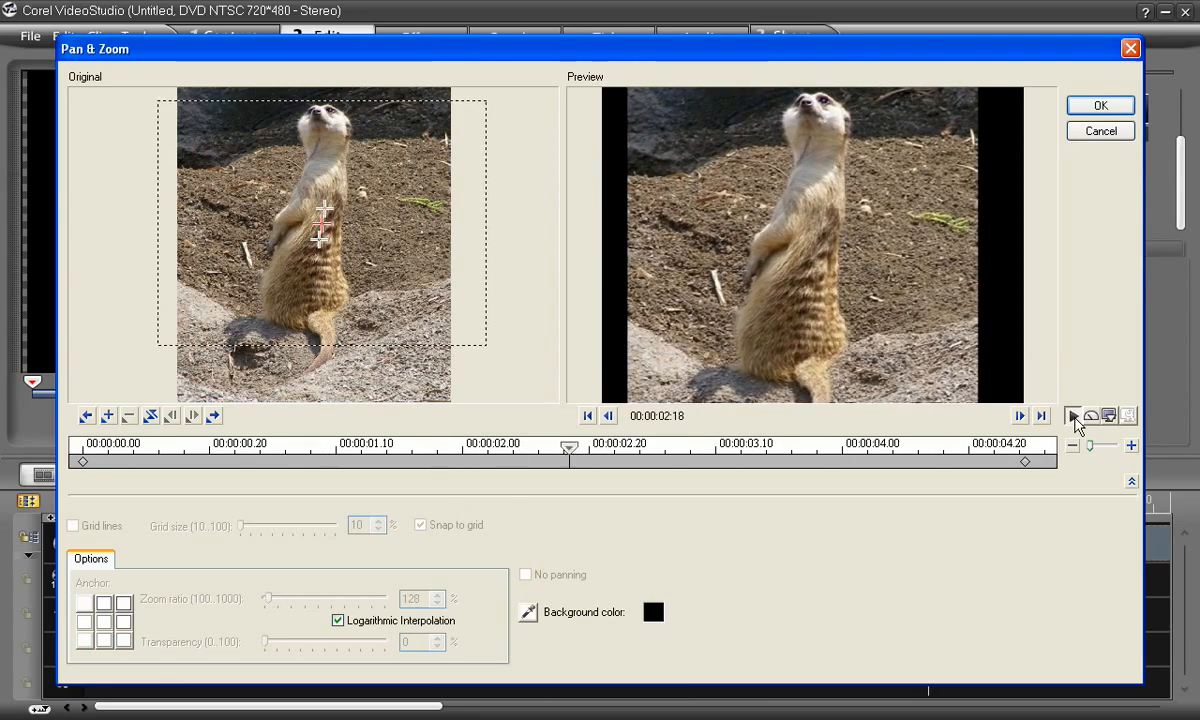
pyautogui.click(1073, 416)
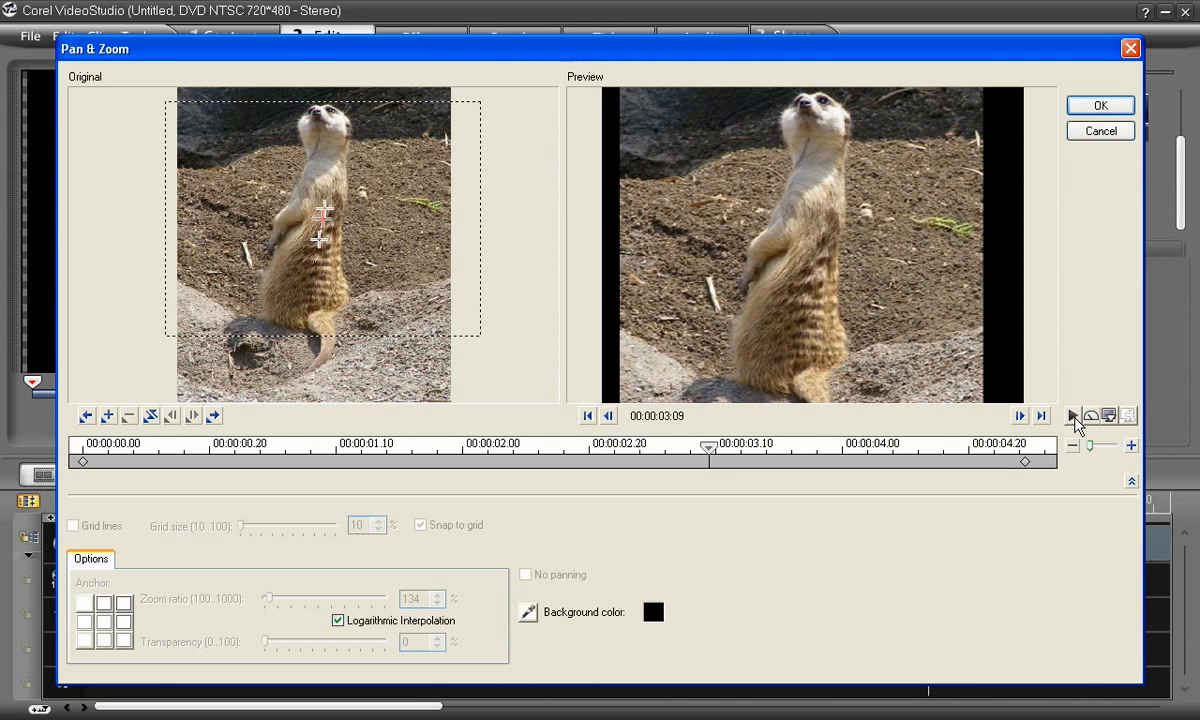
pyautogui.click(83, 463)
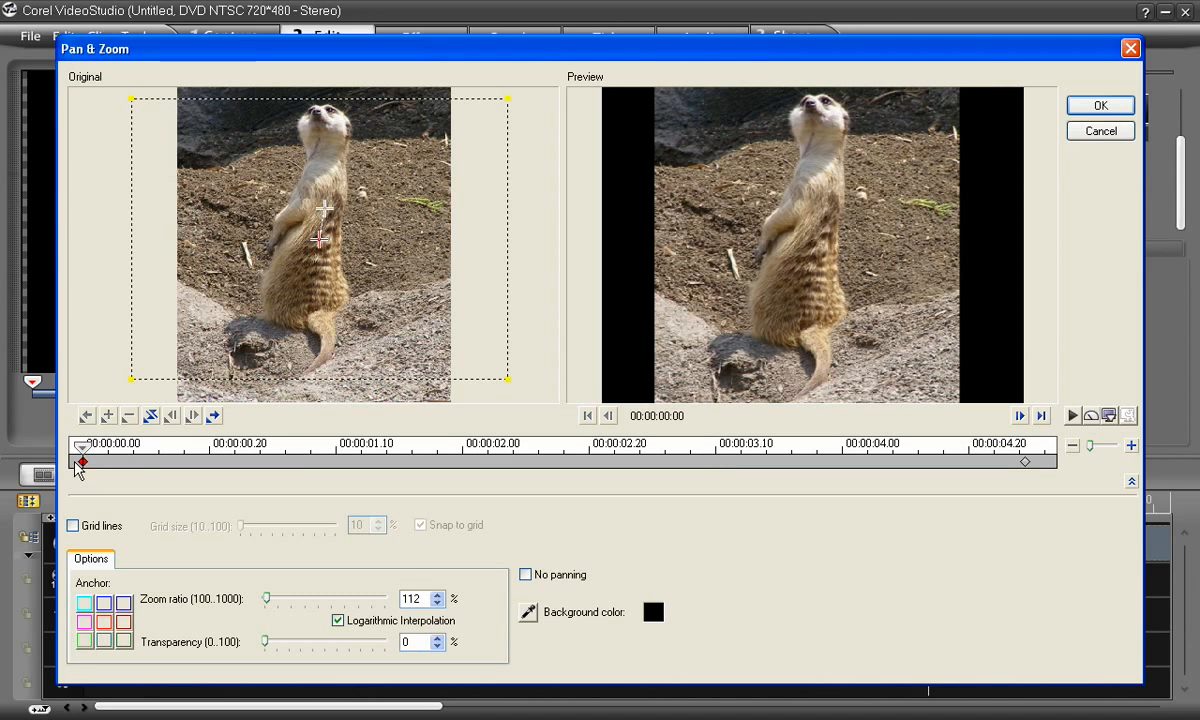
pyautogui.click(350, 452)
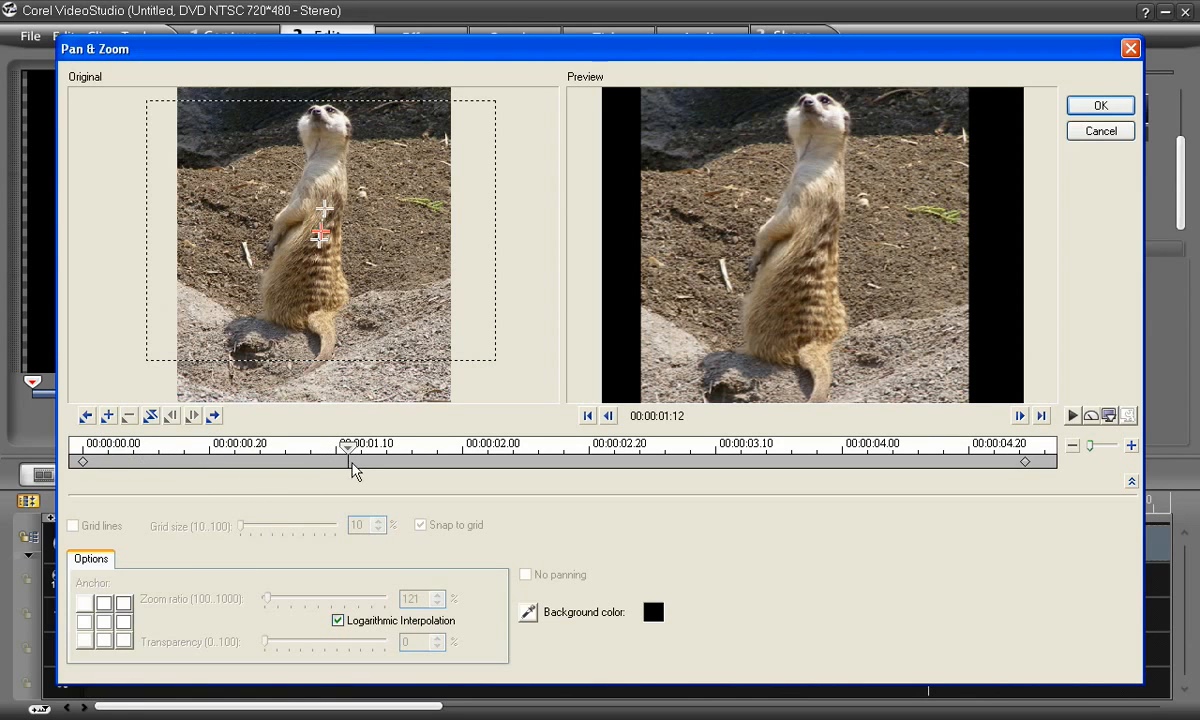
# At the start keyframe, move the focus point slightly down and enlarge the zoom frame to a 100% zoom ratio.
pyautogui.click(83, 463)
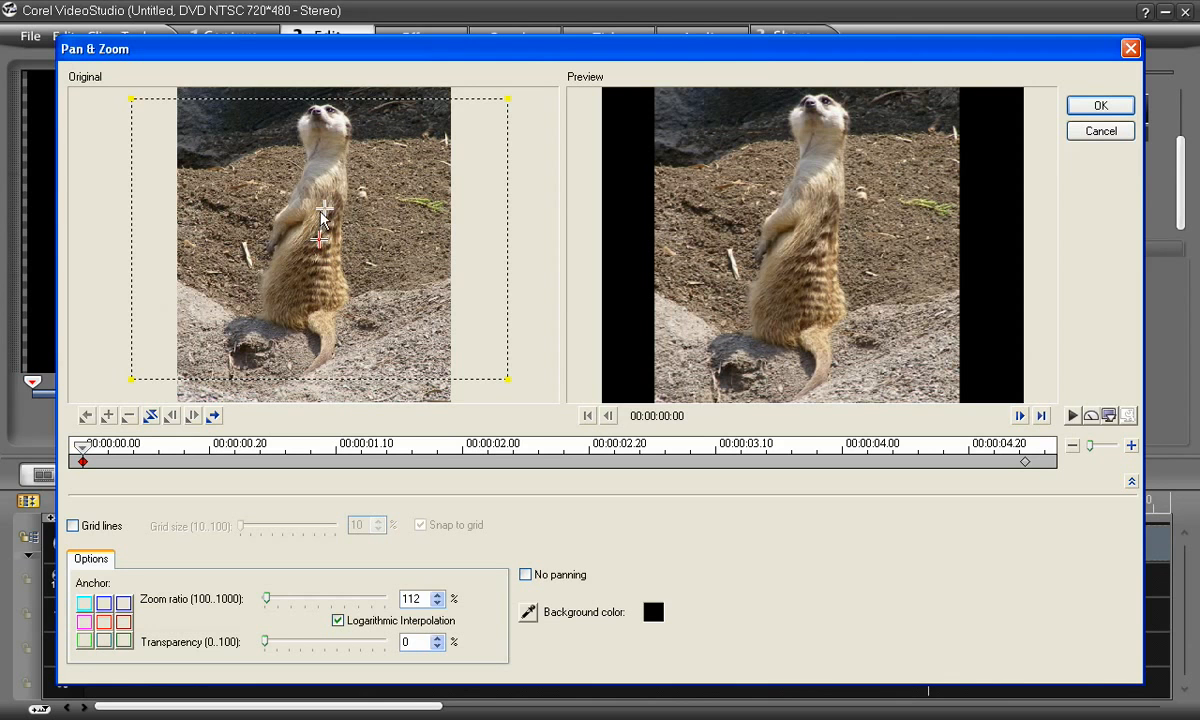
pyautogui.moveTo(320, 224); pyautogui.dragTo(323, 241)
pyautogui.moveTo(511, 116)
pyautogui.mouseDown()
pyautogui.moveTo(527, 100)
pyautogui.moveTo(518, 92)
pyautogui.mouseUp()
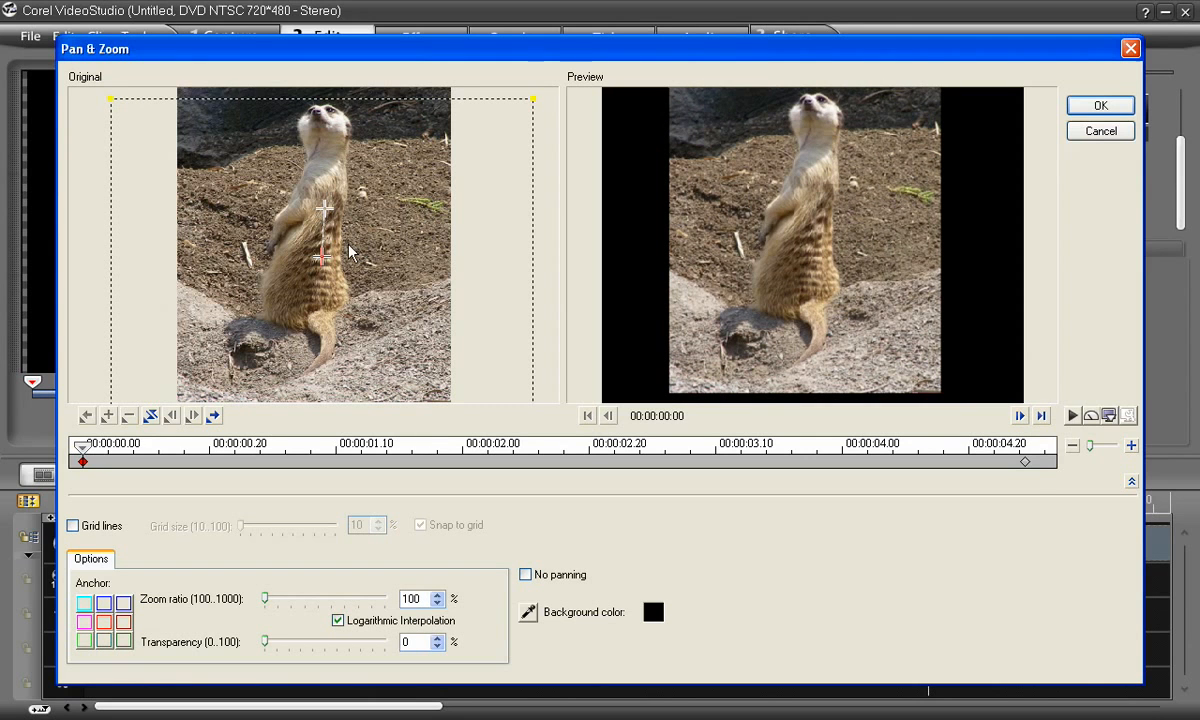
# At the end keyframe, zoom to 248% with the meerkat's head framed, then preview and apply the custom motion.
pyautogui.click(1025, 461)
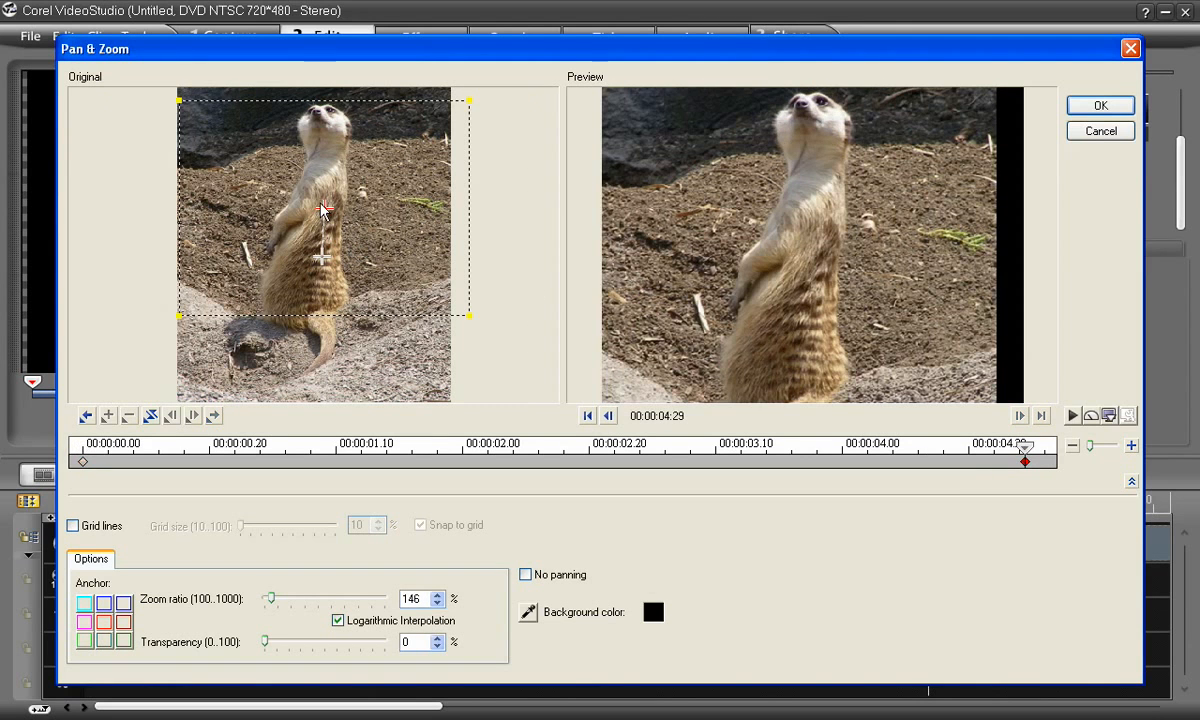
pyautogui.moveTo(318, 209); pyautogui.dragTo(320, 197)
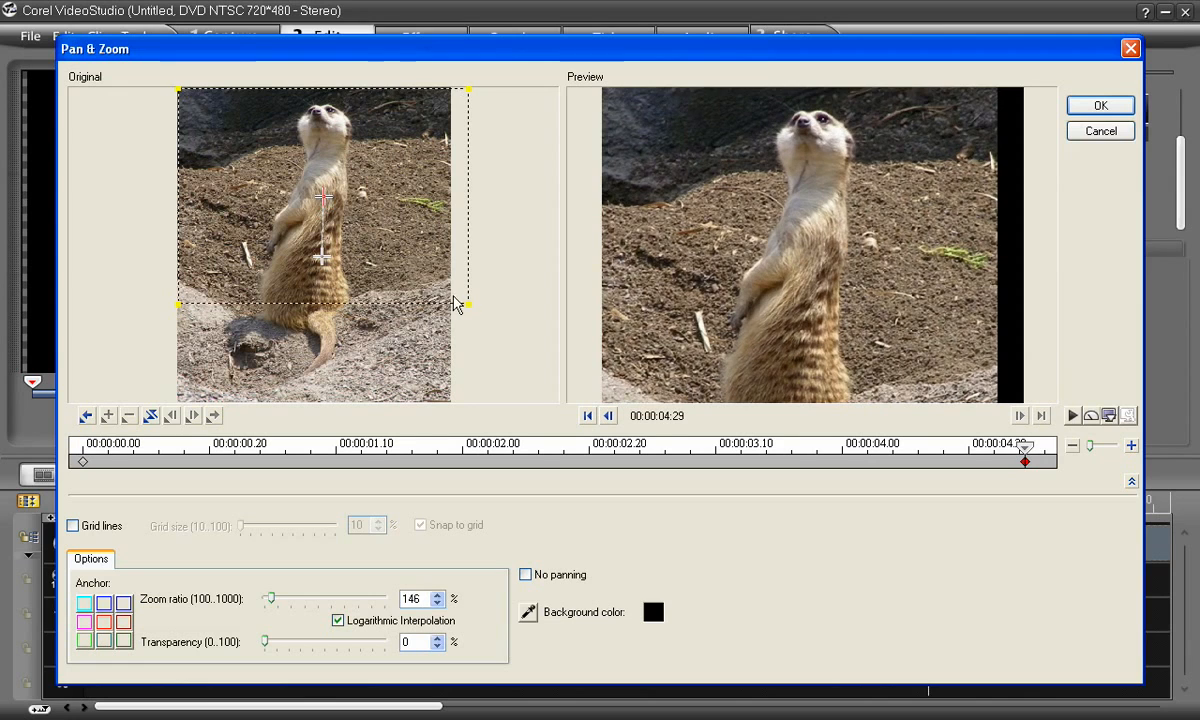
pyautogui.moveTo(469, 303); pyautogui.dragTo(408, 249)
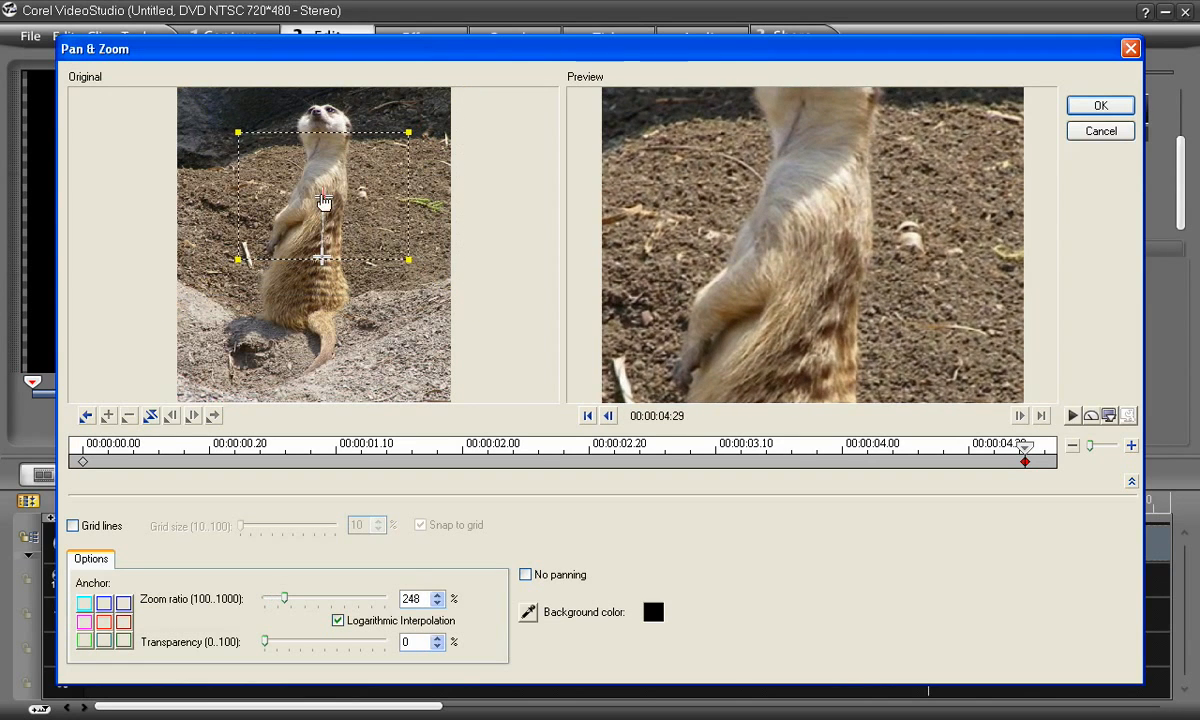
pyautogui.moveTo(320, 195); pyautogui.dragTo(323, 154)
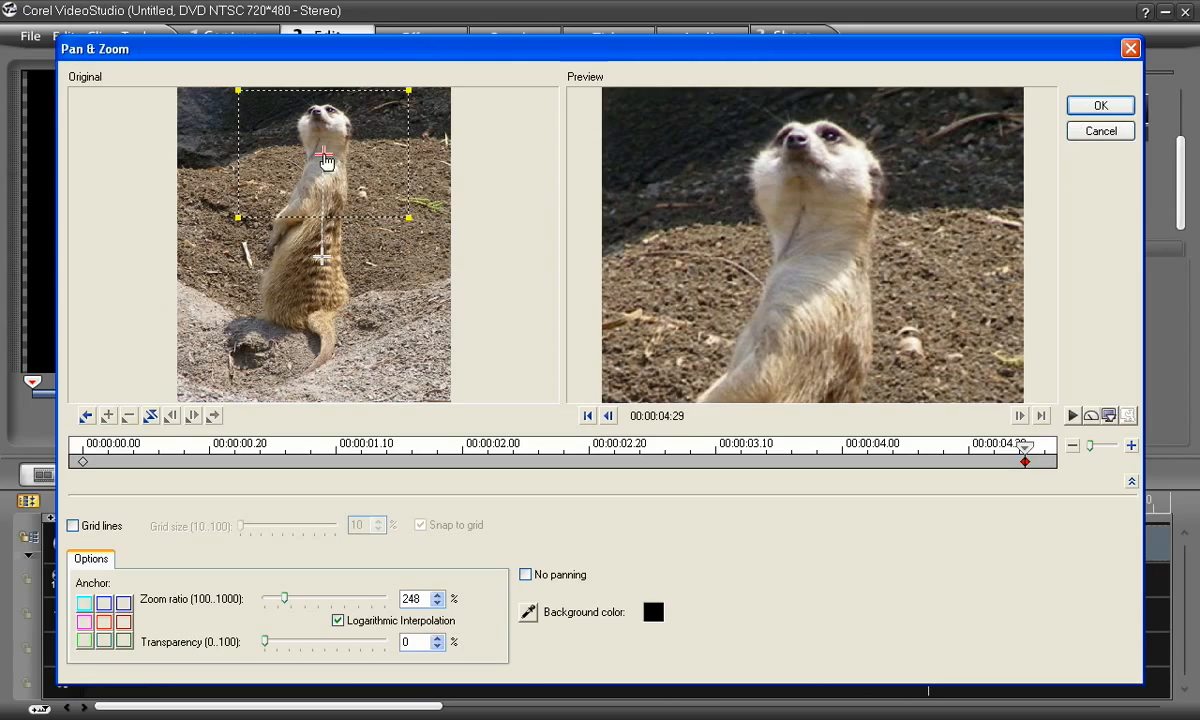
pyautogui.click(1072, 415)
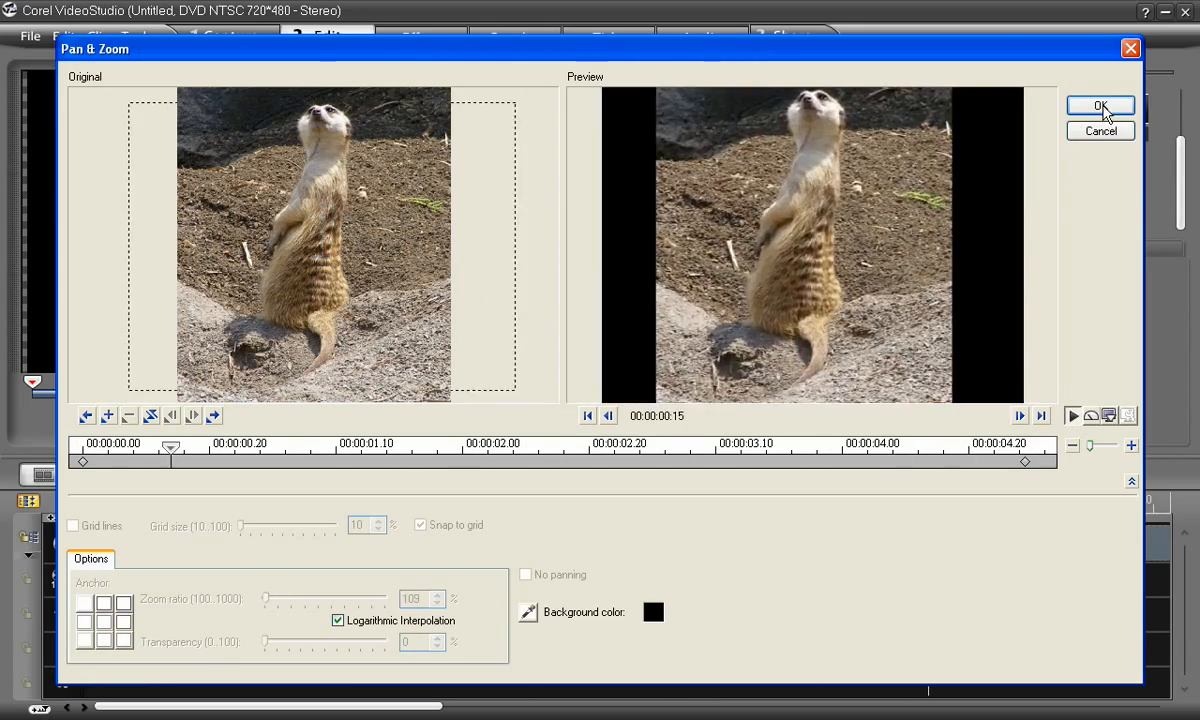
pyautogui.click(1100, 106)
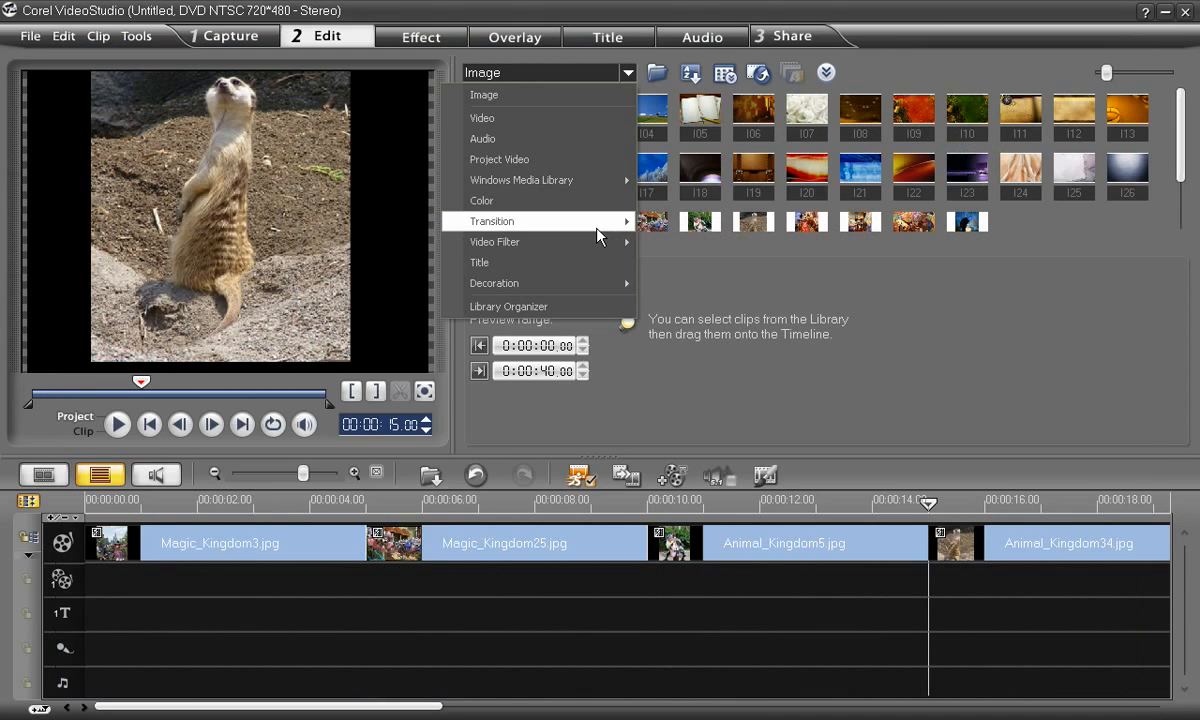
# Show the Album transition effects in the library.
pyautogui.moveTo(559, 220)
pyautogui.click(385, 266)
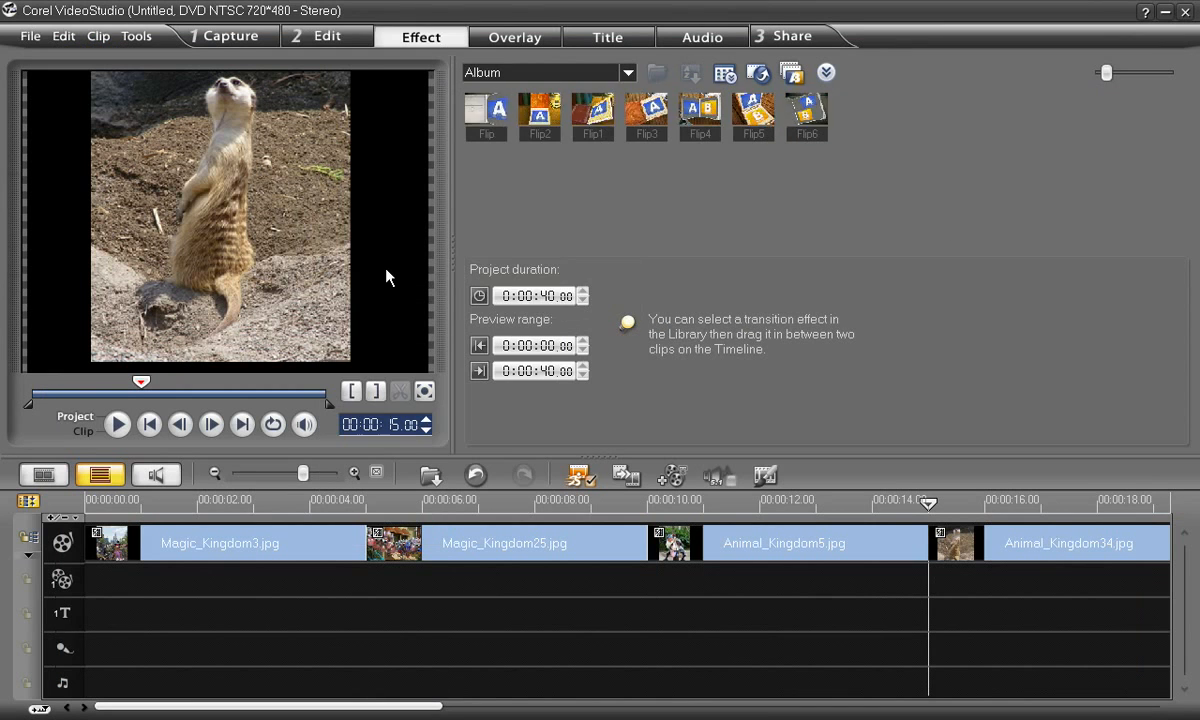